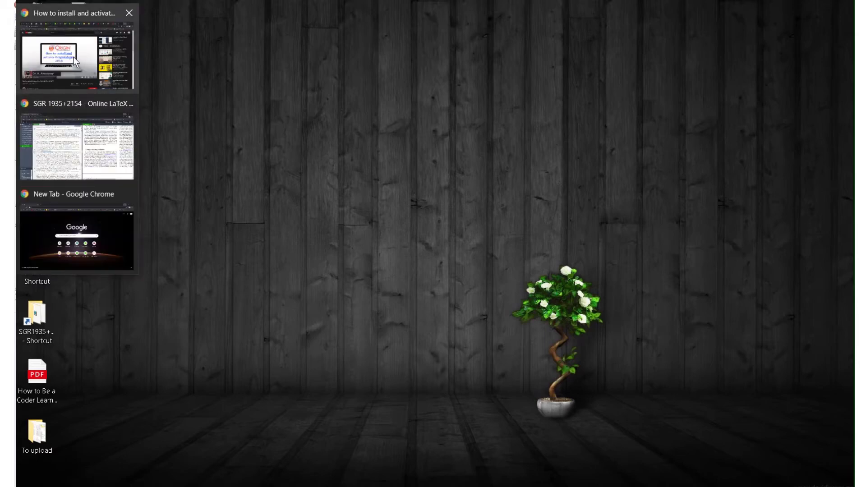
Bring back the Chrome window playing the YouTube video on installing Origin.
left_click(75, 60)
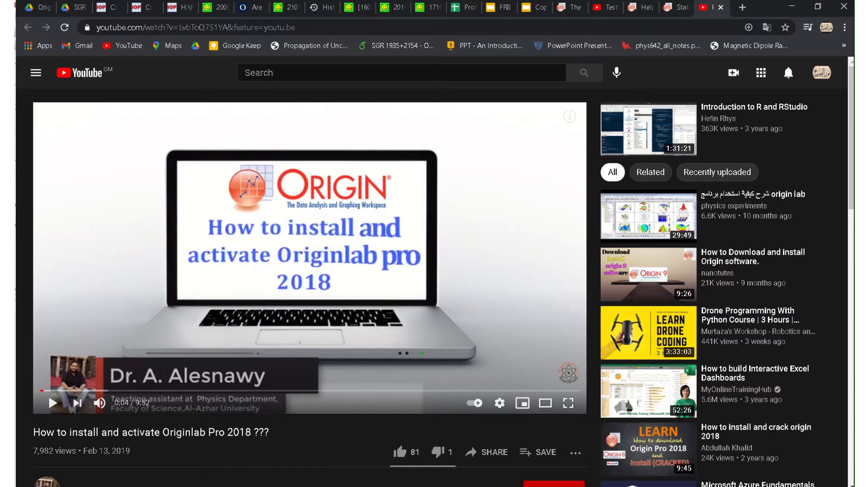
Minimize the YouTube Chrome window to reveal OriginPro's empty Book1 worksheet.
left_click(792, 8)
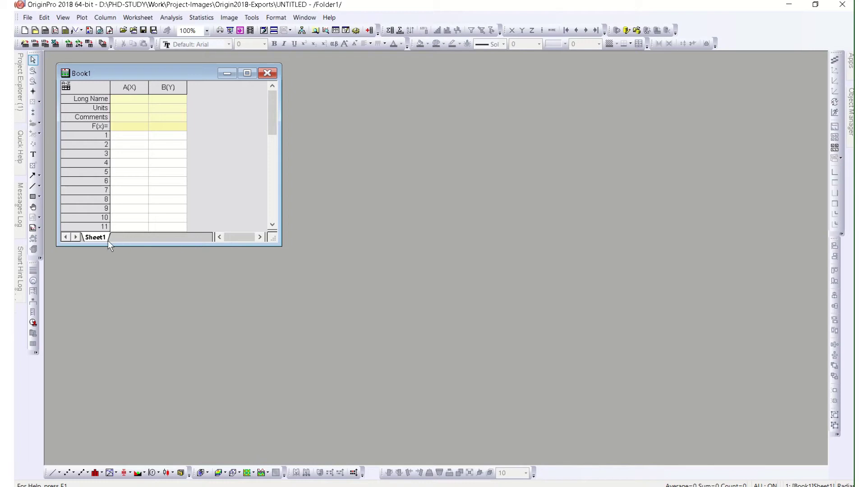
Import frbcat_20210118.csv from the Desktop as comma-delimited data with the Auto delimiter.
left_click(29, 18)
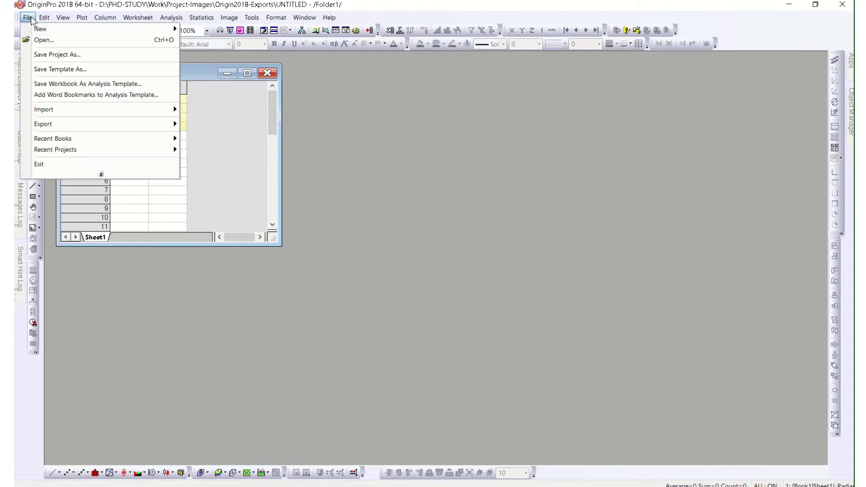
mouse_move(57, 111)
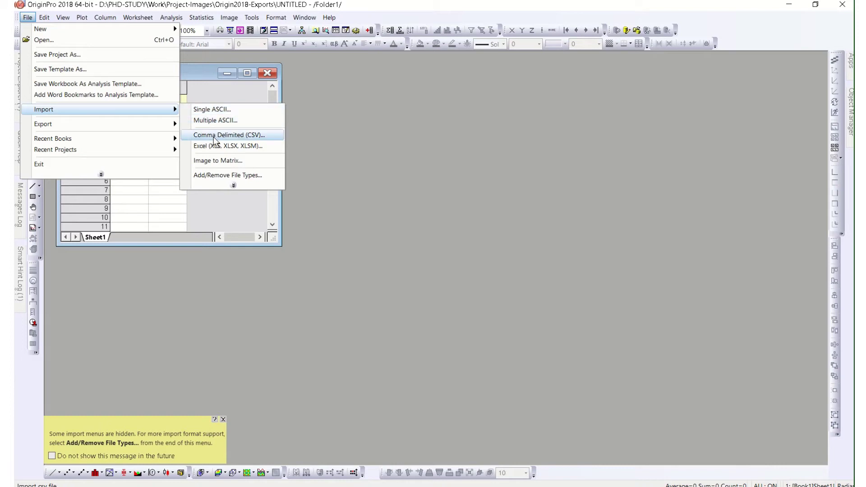
left_click(261, 136)
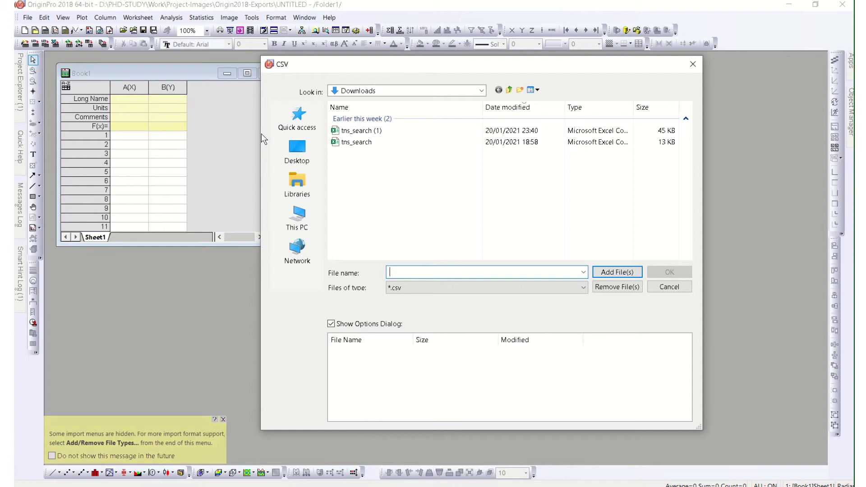
left_click(294, 150)
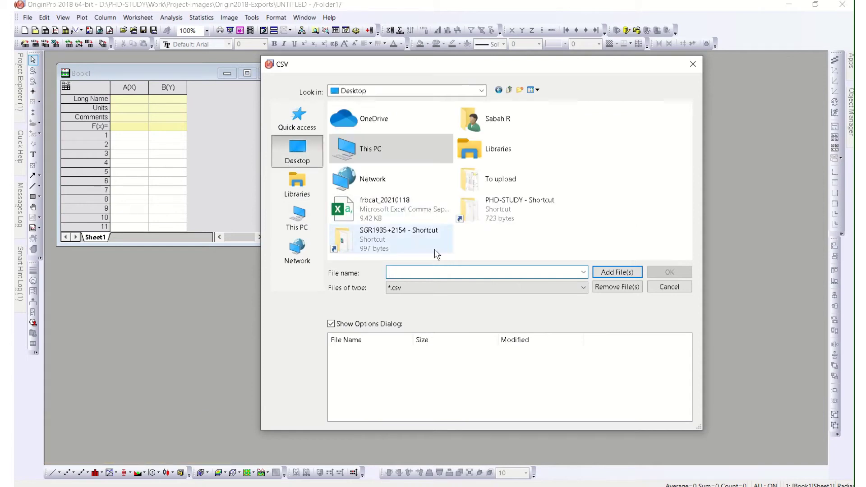
double_click(396, 205)
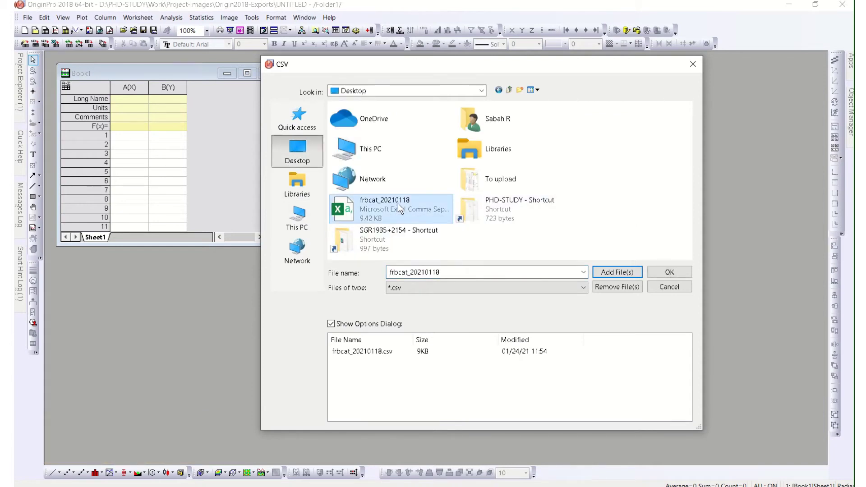
left_click(674, 271)
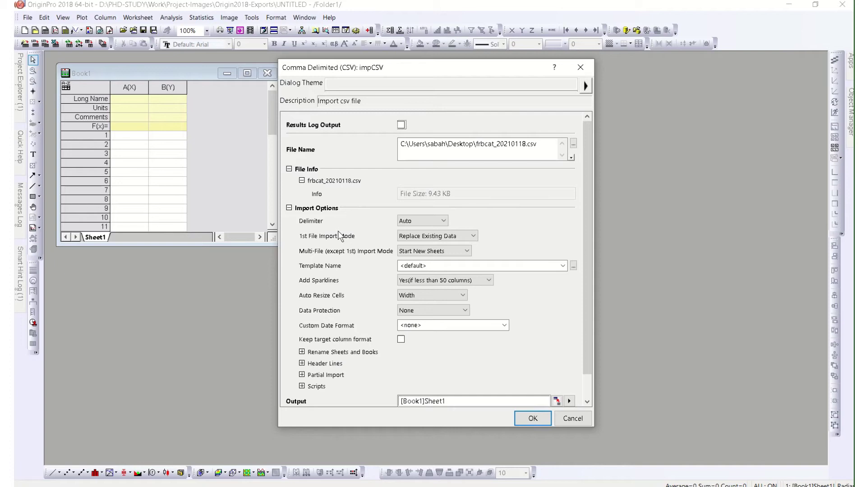
left_click(441, 221)
left_click(441, 221)
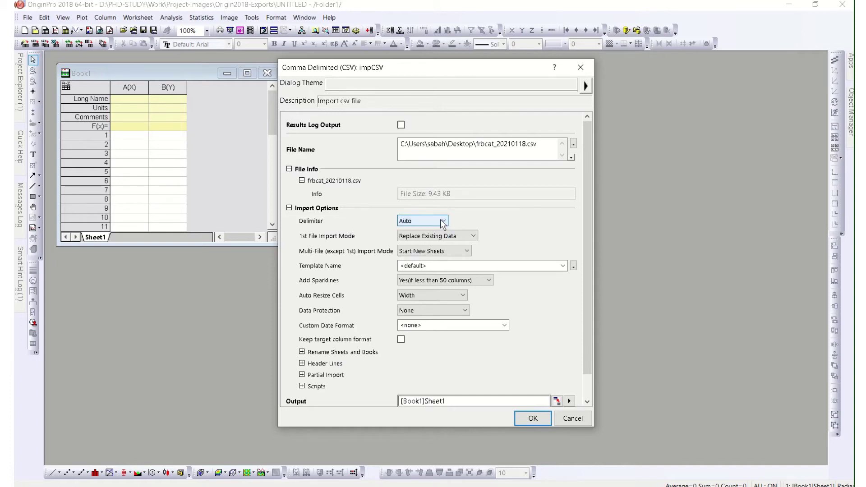
left_click(442, 222)
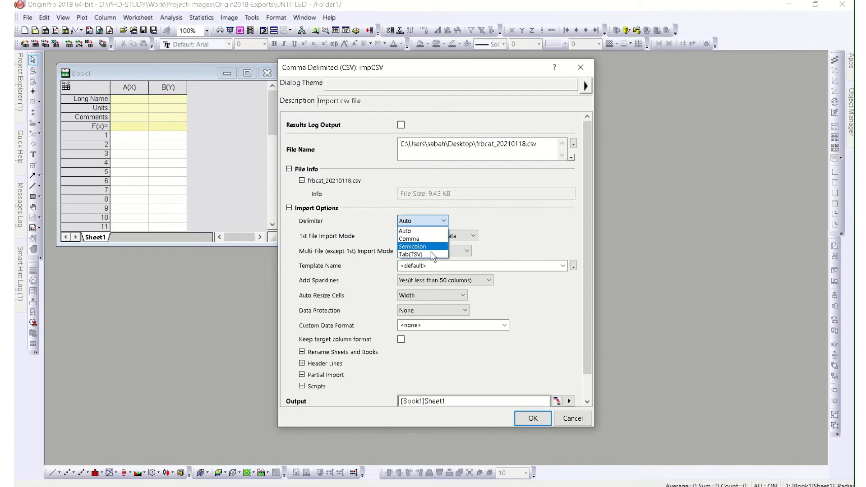
left_click(405, 231)
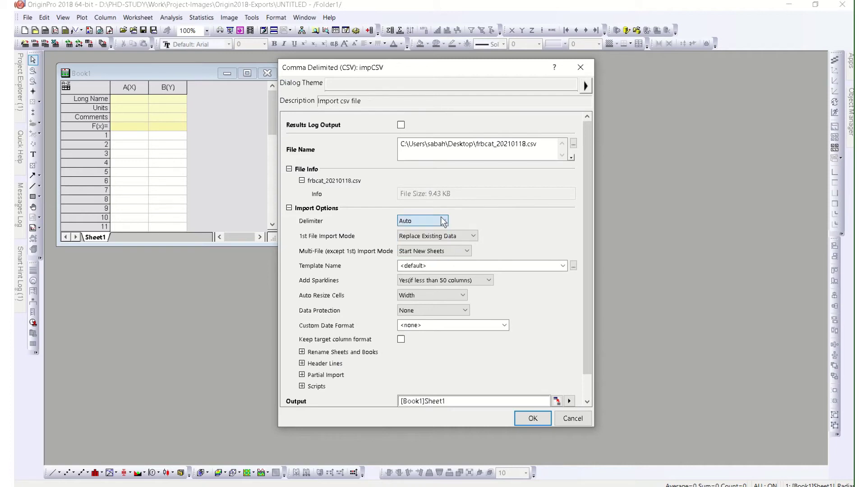
left_click(532, 419)
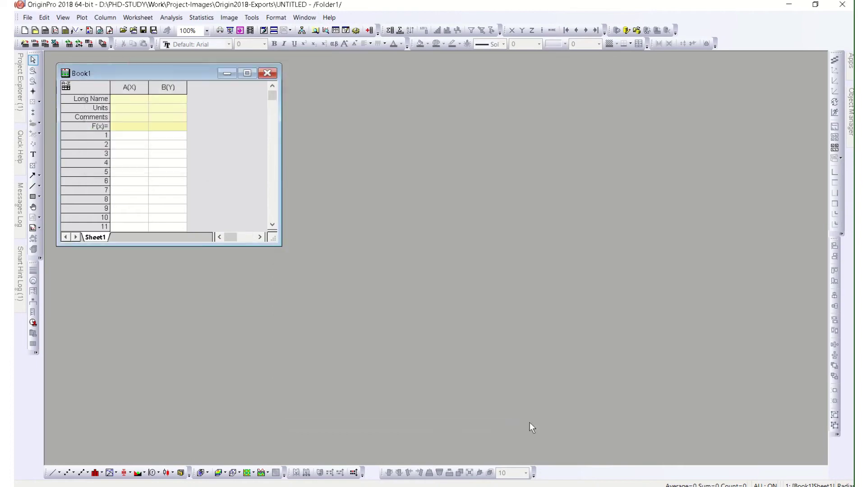
Enlarge the worksheet, set row 1 (frb_name, utc, telescope…) as Long Name, then minimize it.
left_click_drag(281, 245, 584, 447)
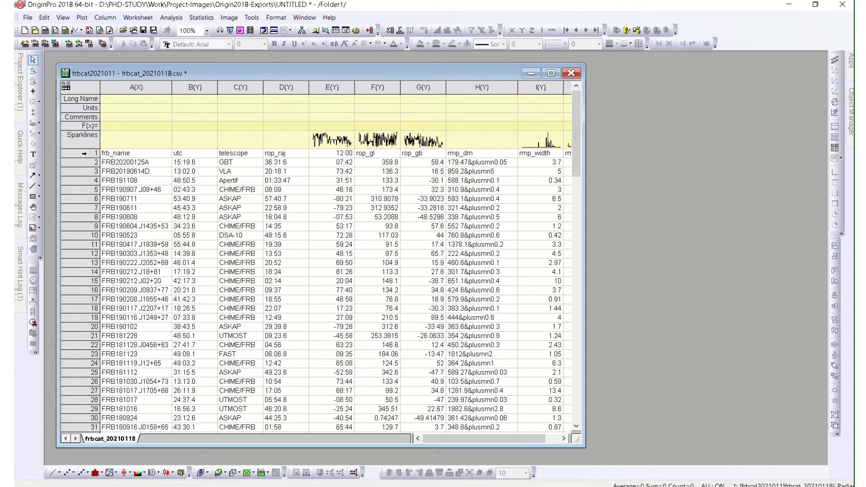
left_click(84, 154)
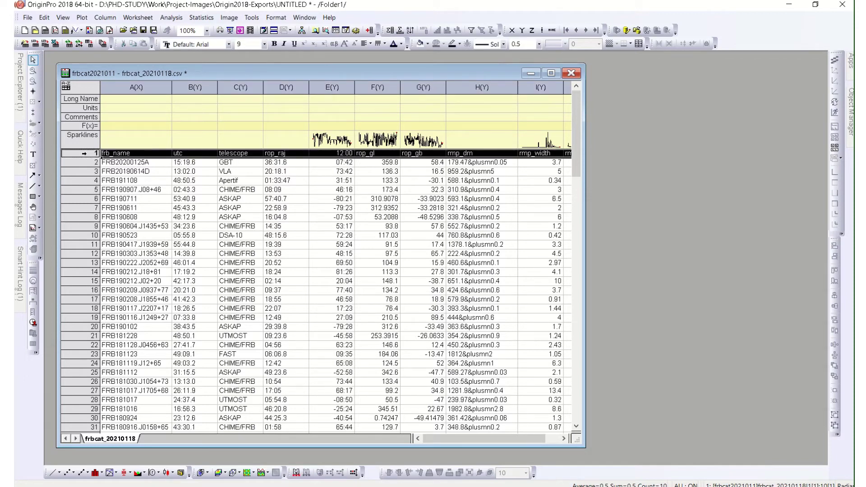
right_click(84, 153)
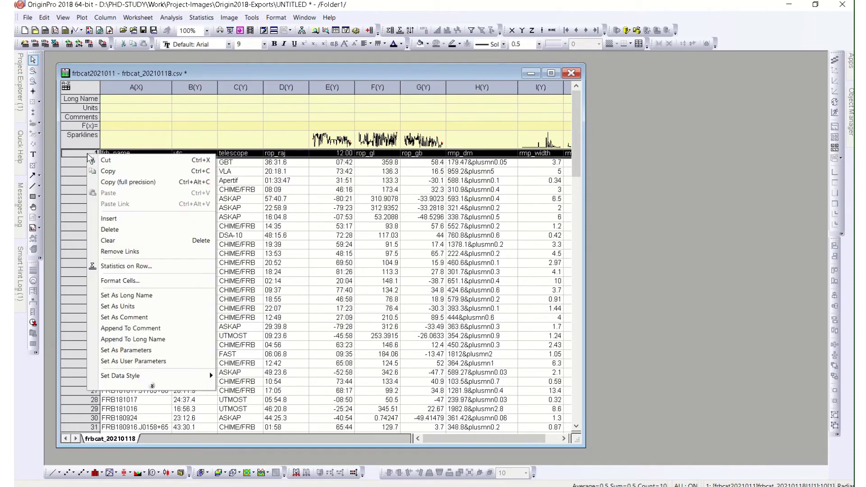
left_click(122, 296)
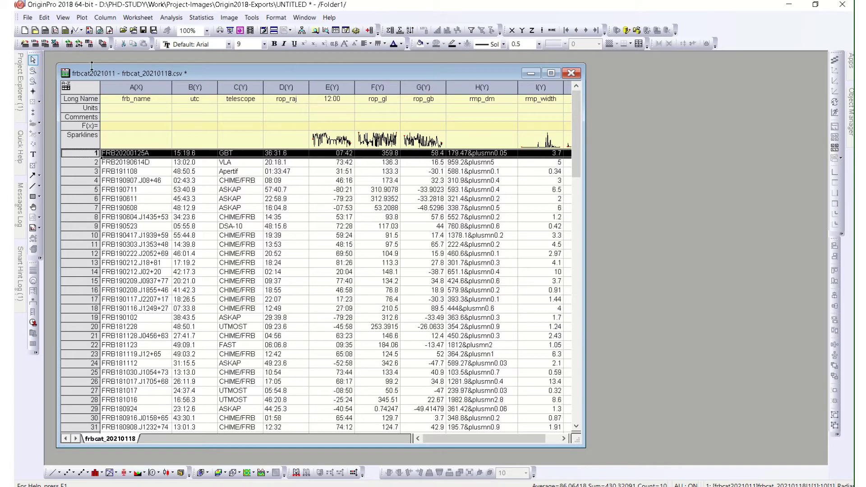
left_click(532, 75)
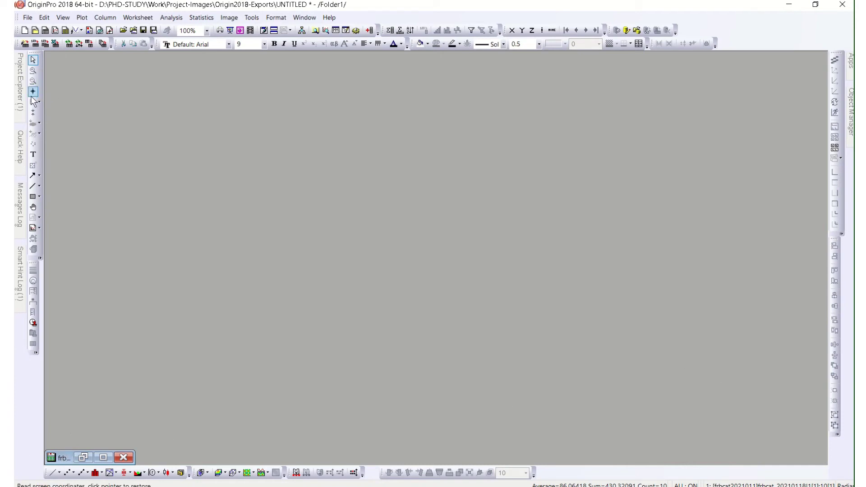
Restore and re-minimize the frbcat worksheet, then close it choosing Hide.
mouse_move(20, 103)
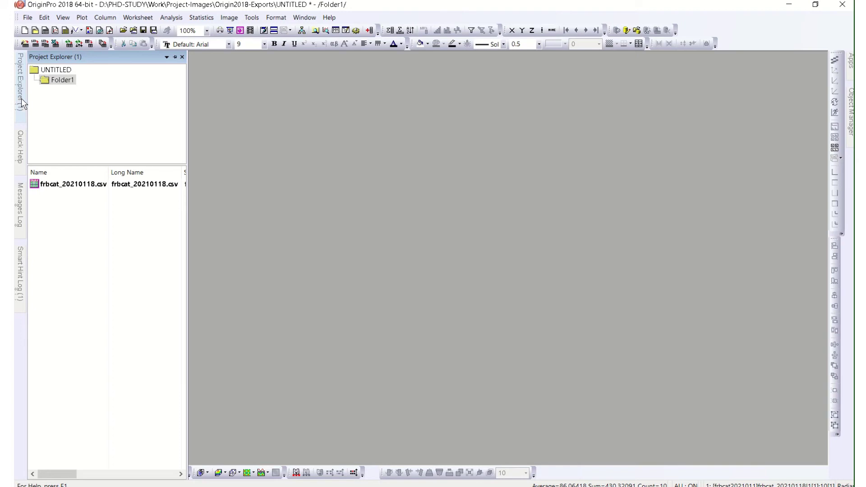
left_click(66, 186)
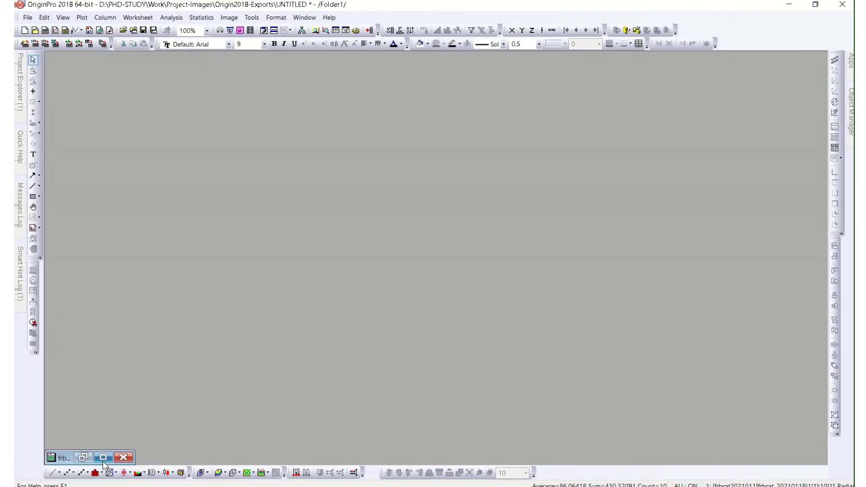
double_click(64, 457)
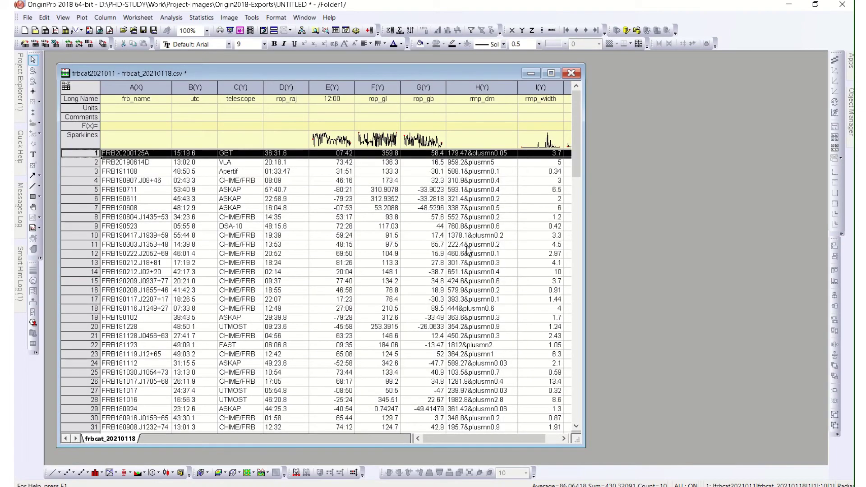
left_click(531, 73)
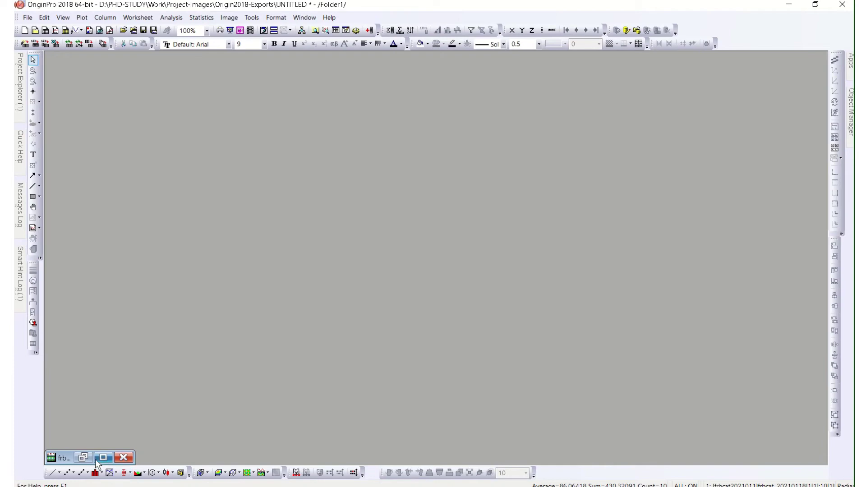
left_click(86, 458)
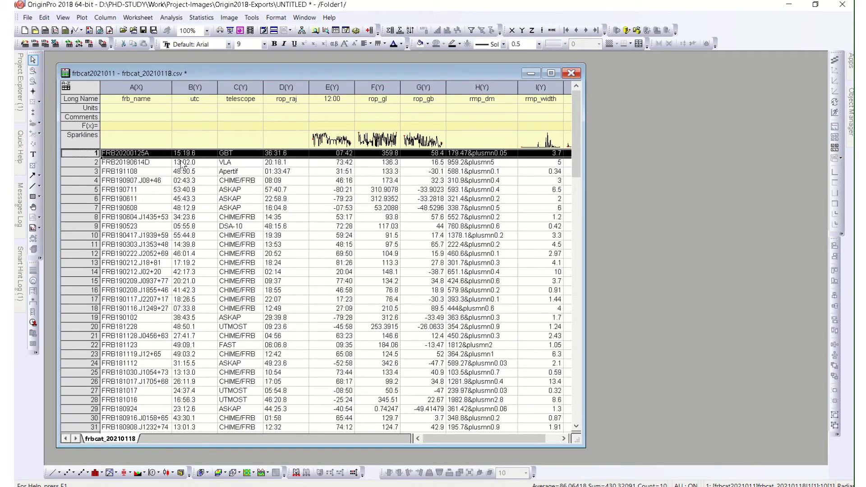
left_click(571, 73)
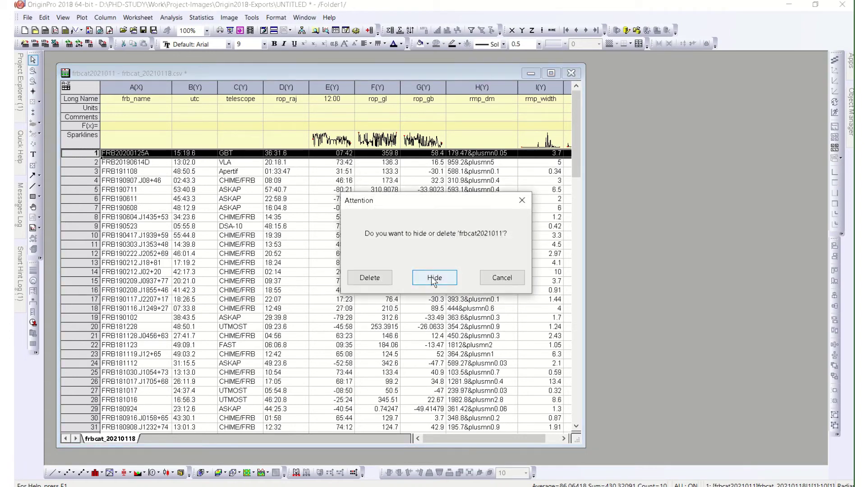
left_click(434, 278)
Reopen the hidden frbcat_20210118.csv worksheet from Folder1 in Project Explorer, then close it.
left_click(18, 91)
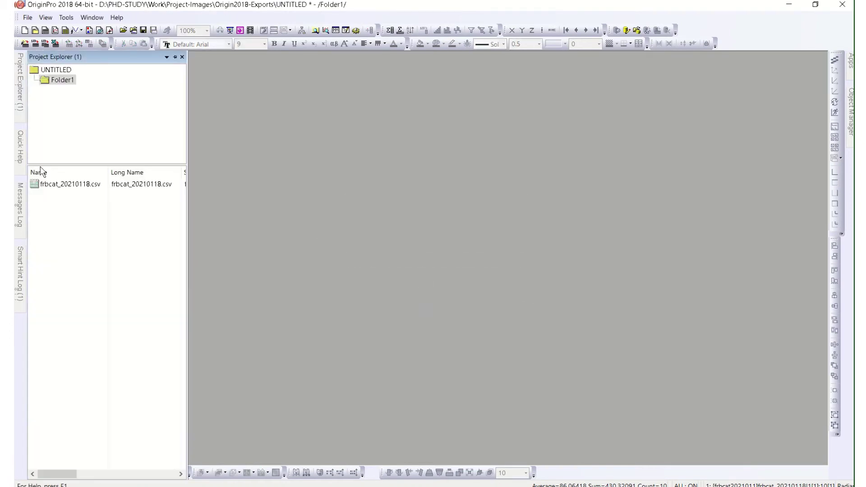
left_click(77, 185)
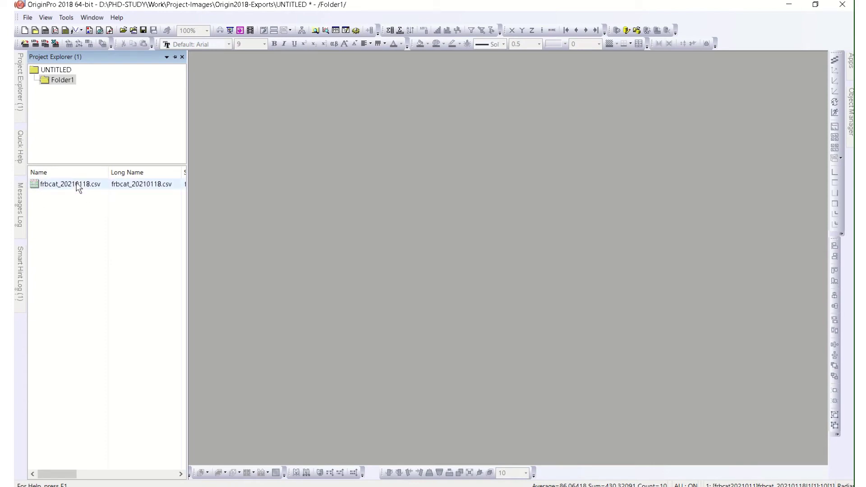
double_click(78, 185)
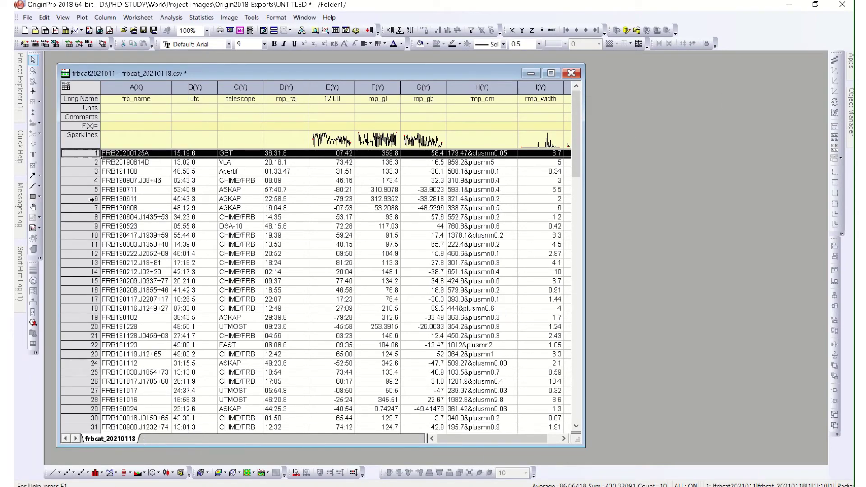
left_click(571, 73)
Hide the worksheet and inspect the root UNTITLED folder's options in Project Explorer.
left_click(434, 277)
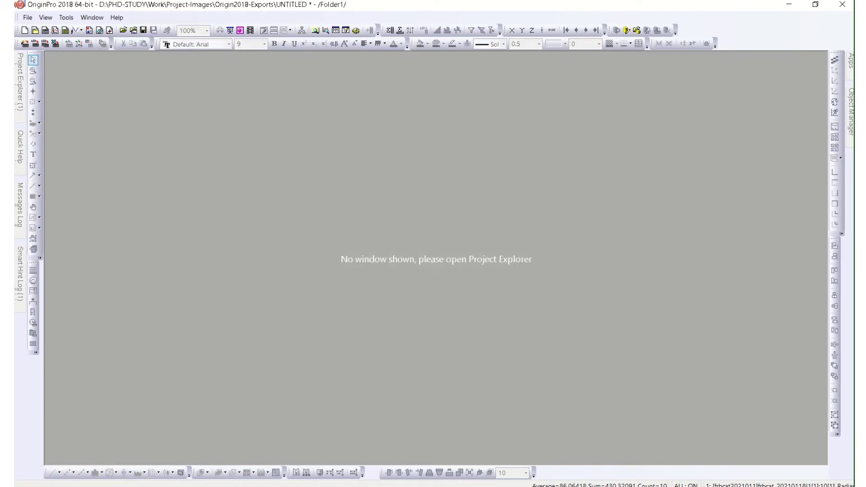
mouse_move(21, 79)
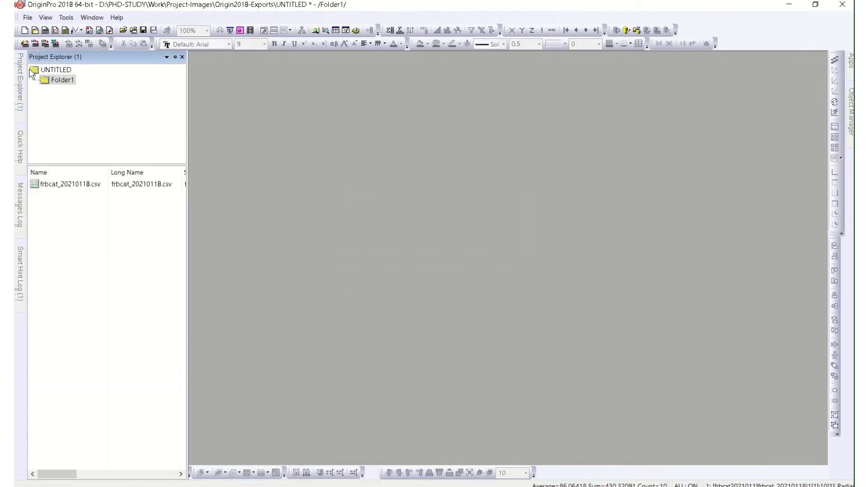
left_click(56, 70)
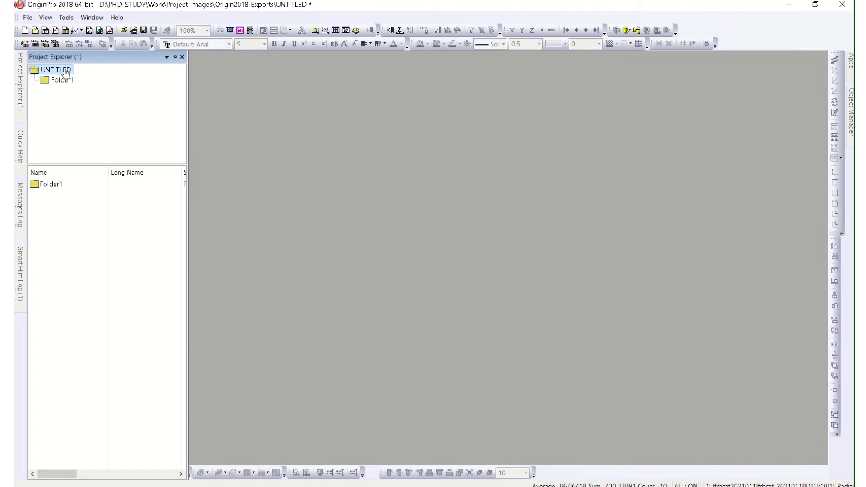
right_click(64, 69)
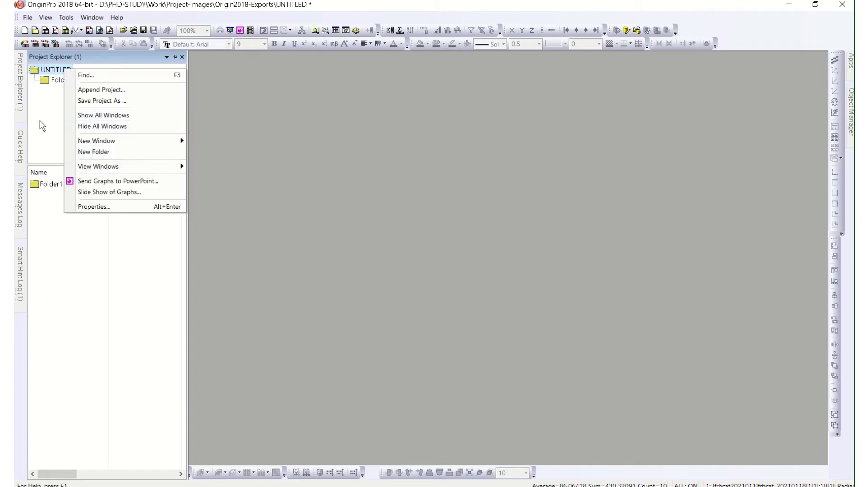
left_click(59, 72)
double_click(58, 70)
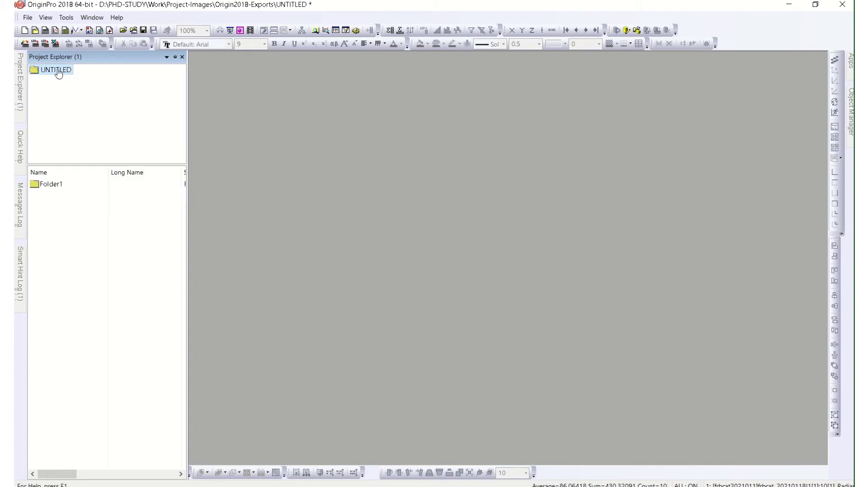
right_click(39, 71)
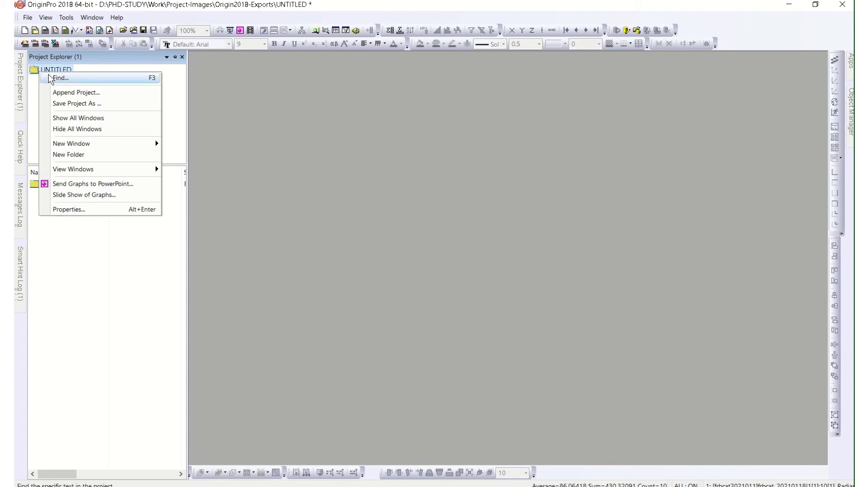
left_click(37, 95)
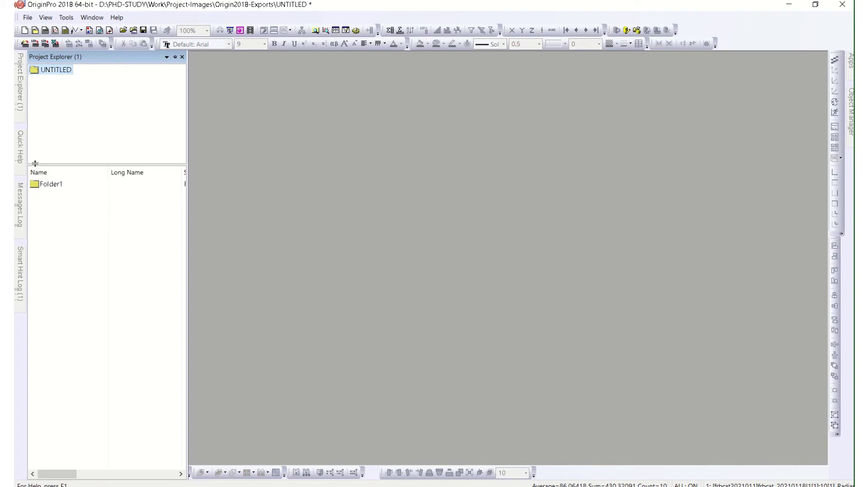
Rename Folder1 to 'Project part1'.
double_click(47, 185)
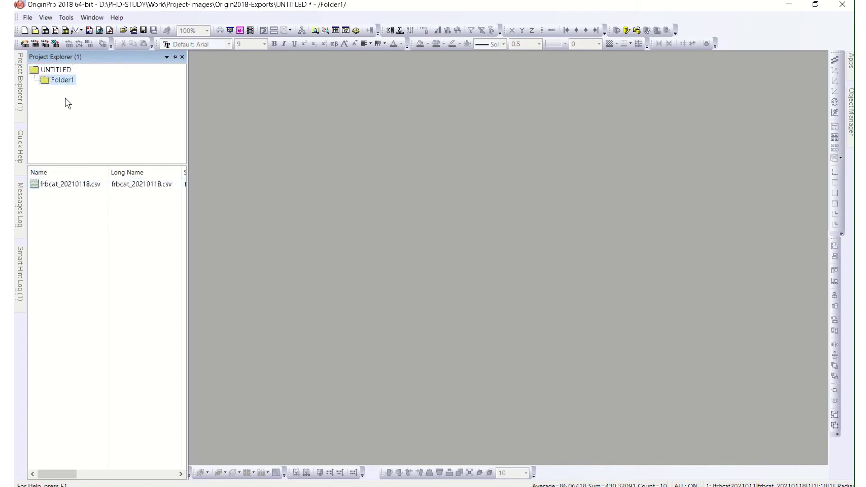
right_click(56, 81)
left_click(87, 158)
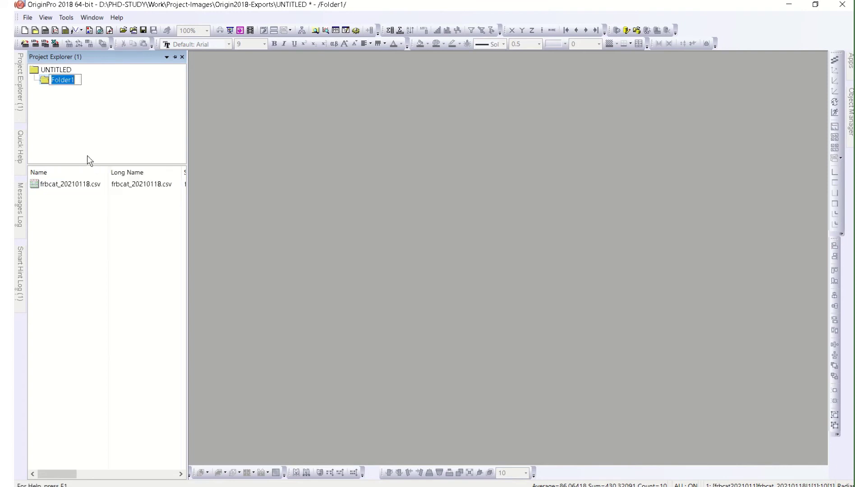
key("Return")
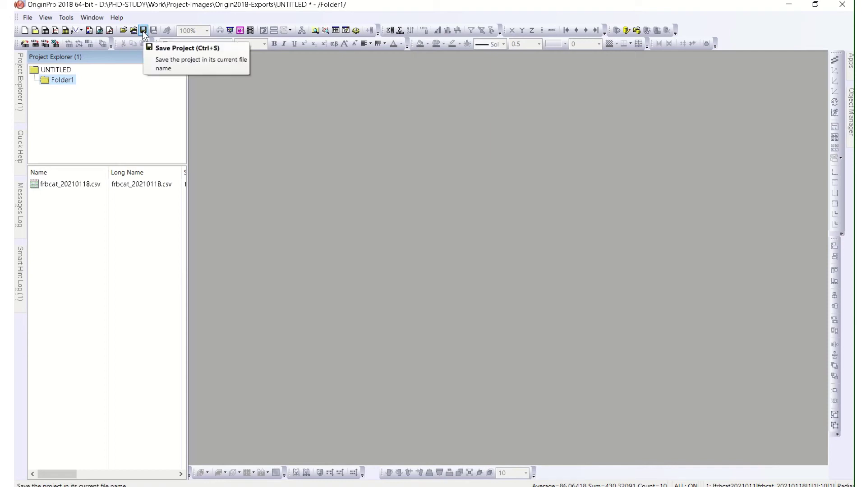
left_click(66, 81)
right_click(67, 81)
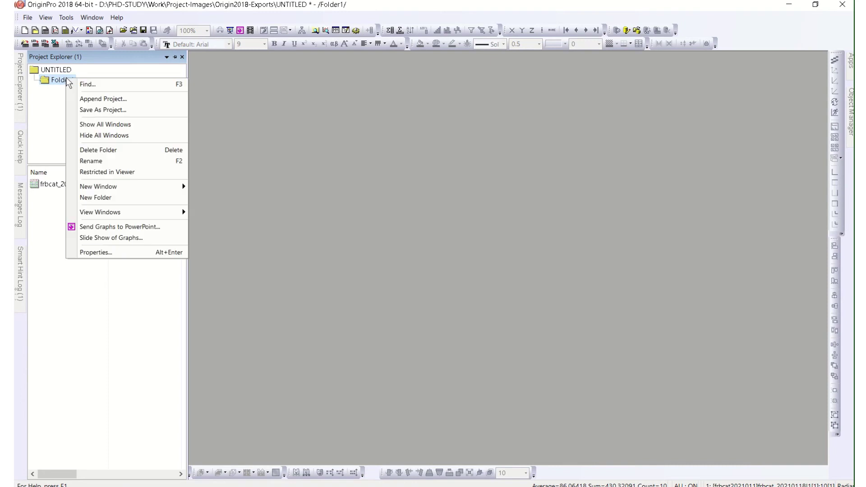
left_click(103, 160)
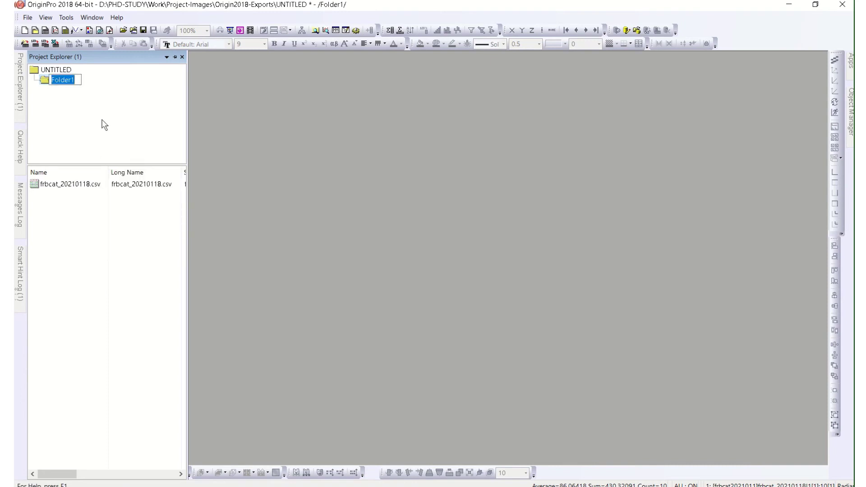
type("Project part1")
key("Return")
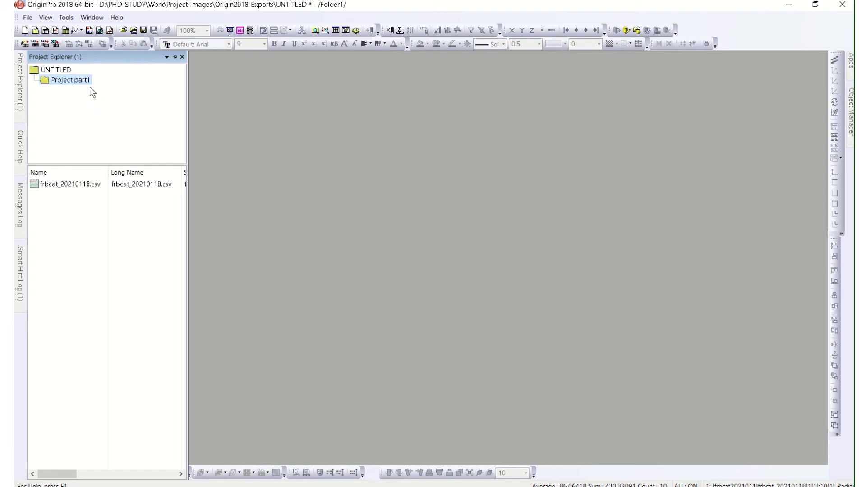
Create a new folder under the root and name it 'Project part 2'.
right_click(62, 71)
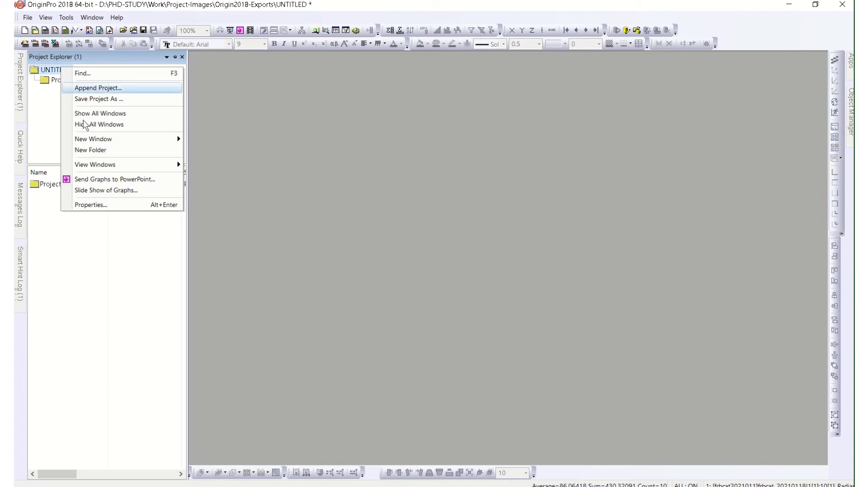
left_click(91, 149)
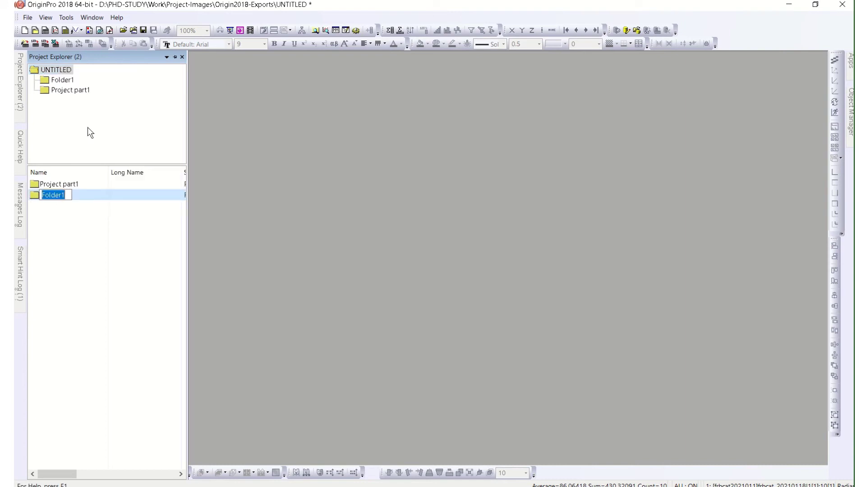
right_click(63, 81)
left_click(91, 164)
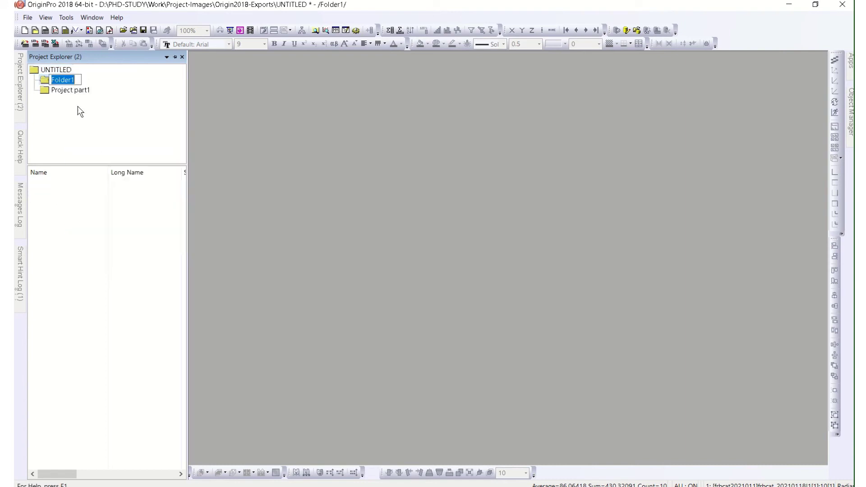
type("Pro")
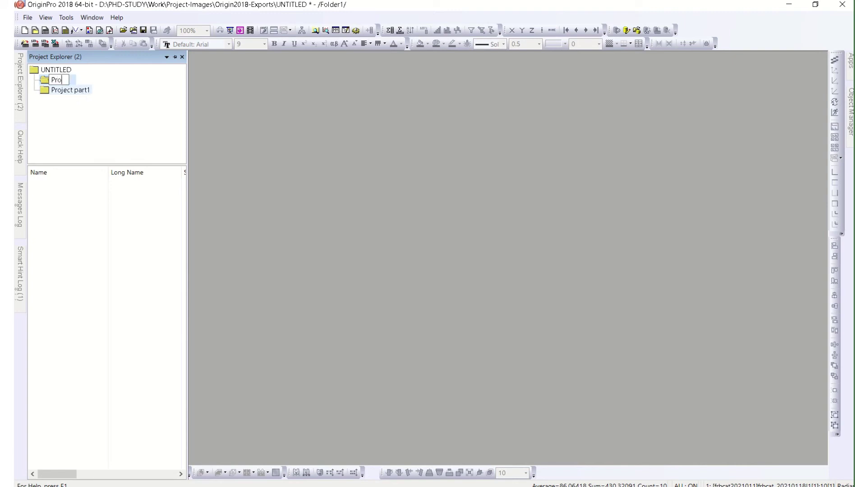
type("ject part 2")
key("Return")
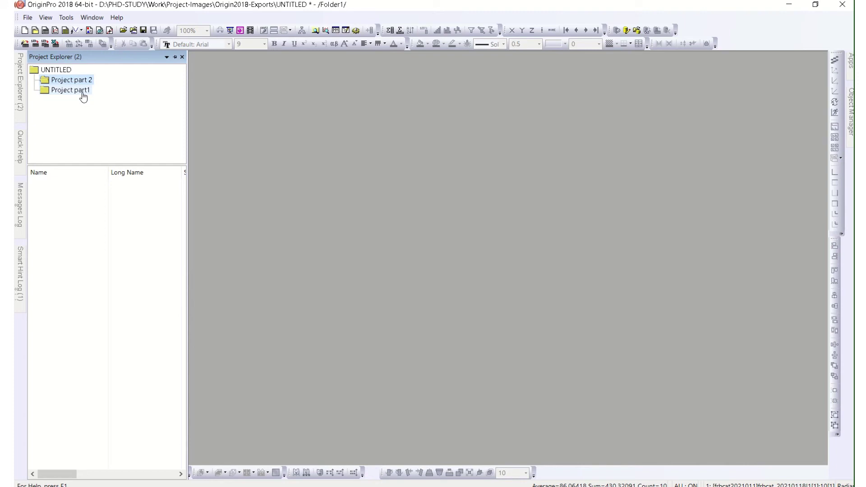
Check both folders' contents, select frbcat_20210118.csv, and auto-hide Project Explorer.
left_click(83, 93)
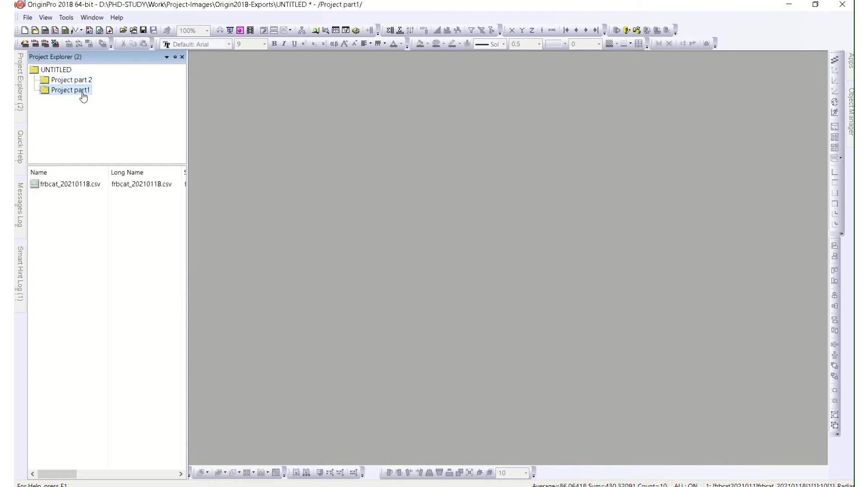
left_click(86, 81)
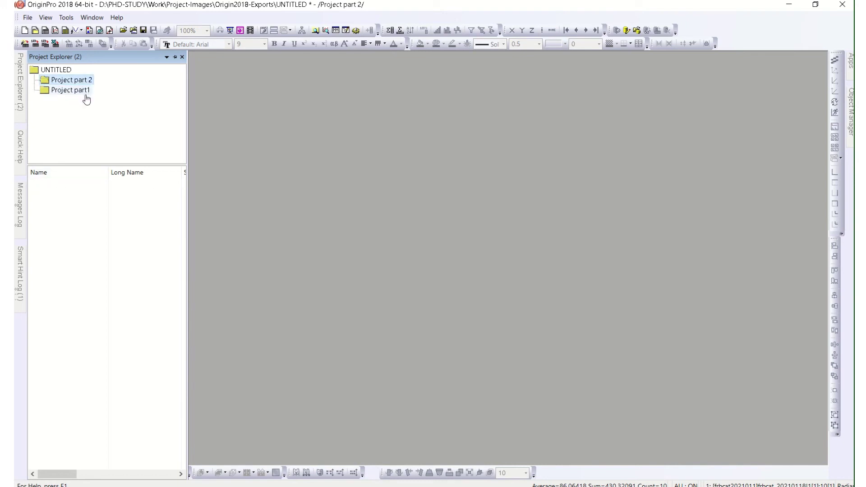
left_click(82, 92)
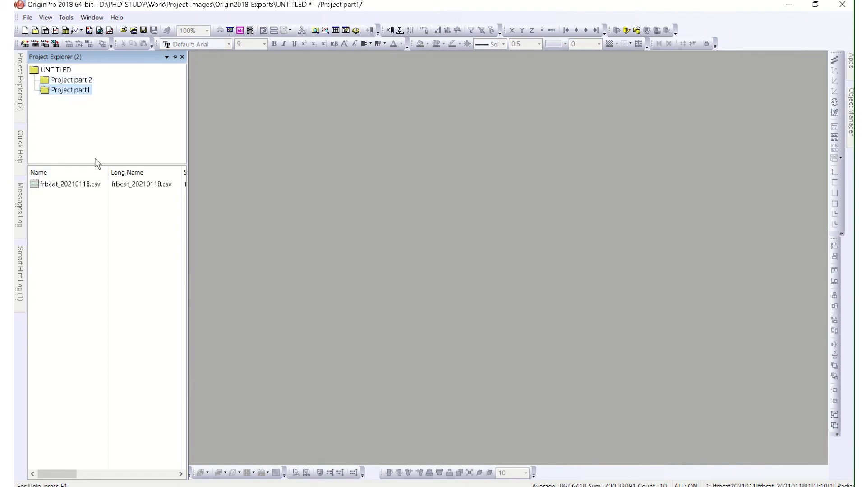
left_click(82, 91)
left_click(81, 187)
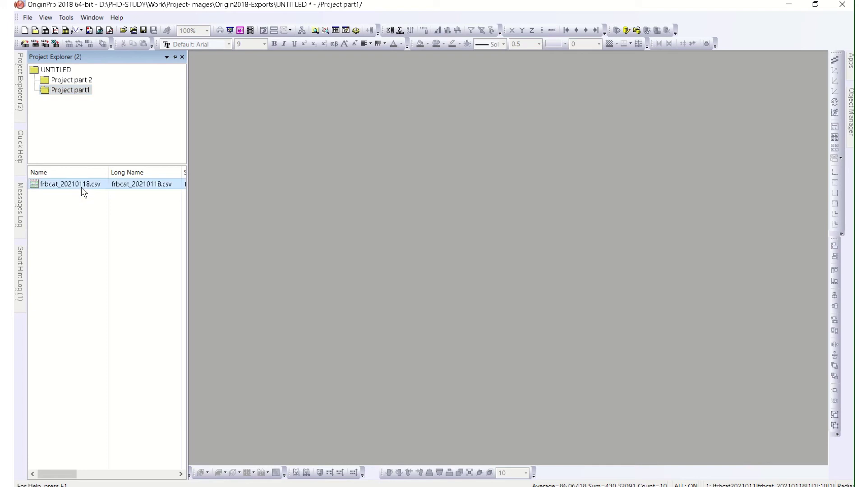
left_click(204, 140)
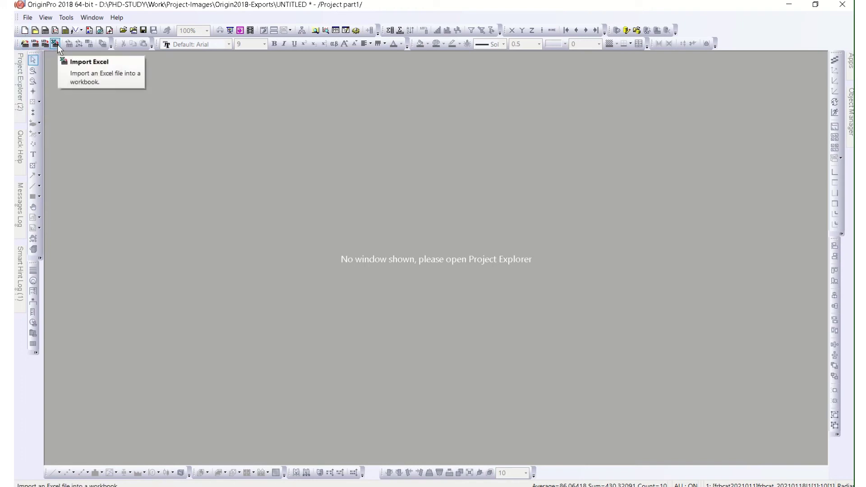
Create a new empty Book1 workbook and move it to the upper left.
left_click(28, 18)
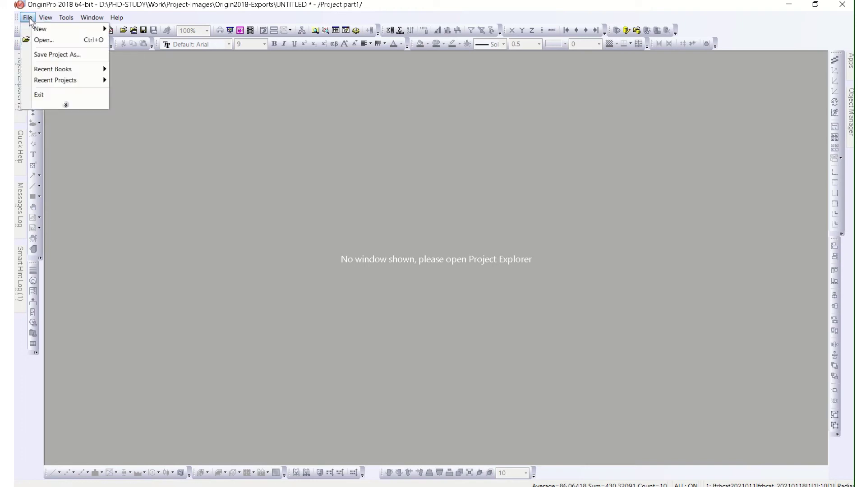
left_click(63, 103)
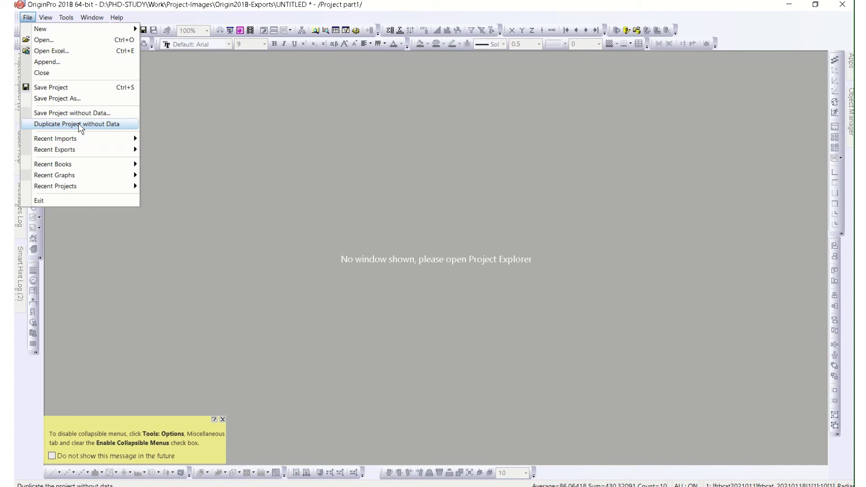
left_click(167, 122)
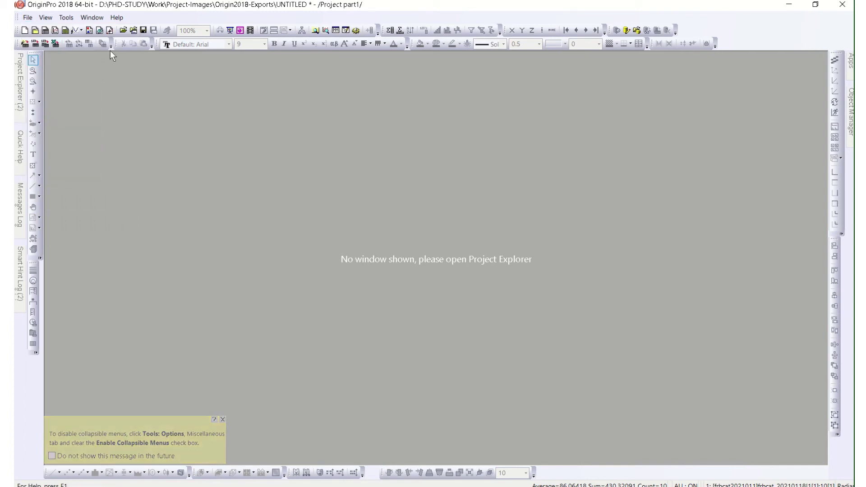
left_click(45, 30)
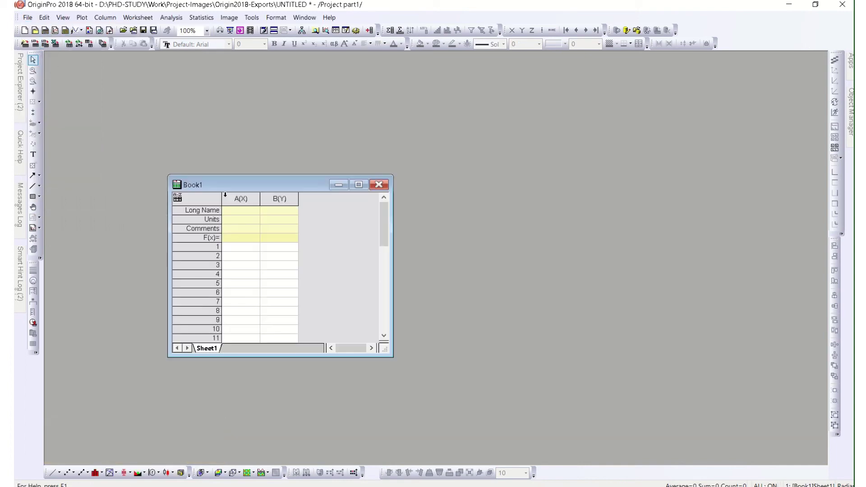
left_click_drag(213, 178, 108, 80)
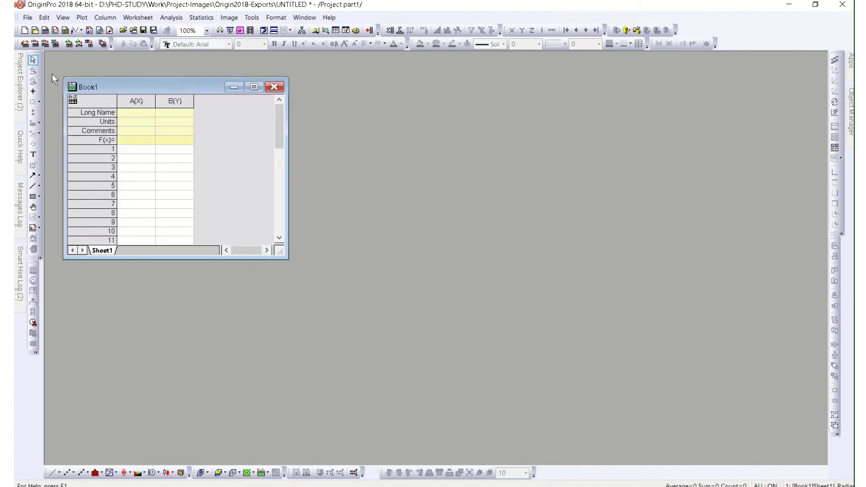
left_click(27, 18)
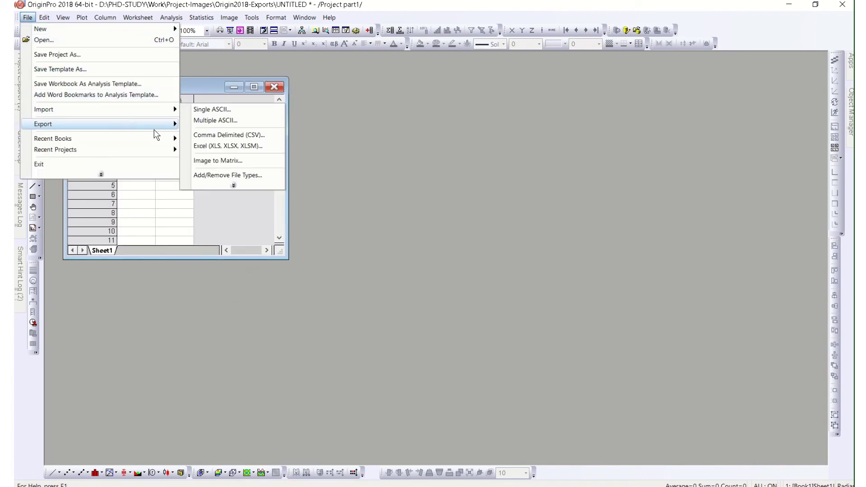
Import the Desktop Excel file Book1.xlsx into [Book1]Sheet1, with 0 main and 0 subheader lines.
left_click(221, 146)
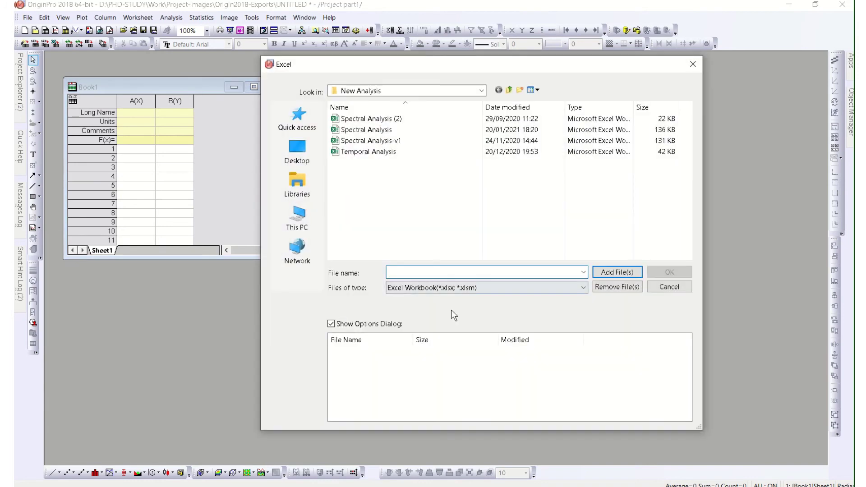
left_click(448, 289)
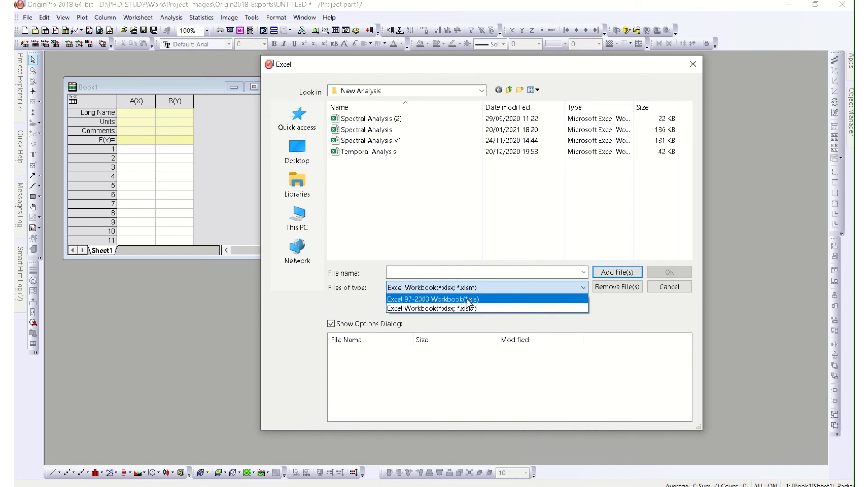
left_click(435, 309)
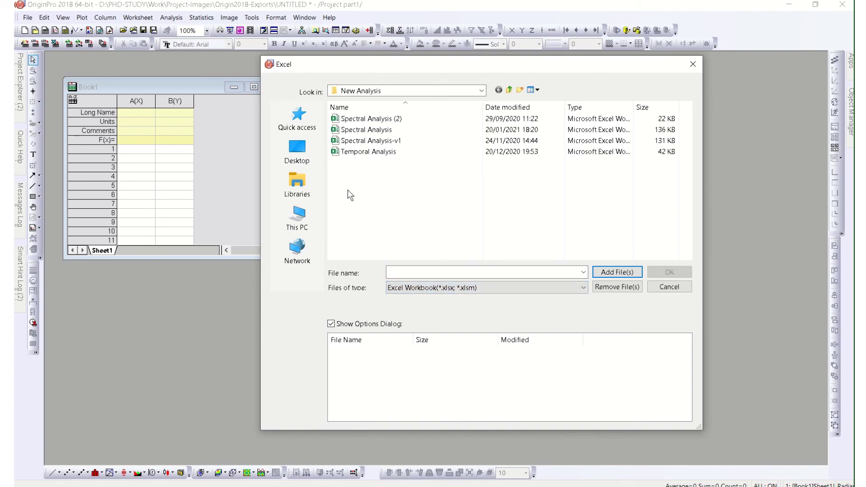
left_click(311, 156)
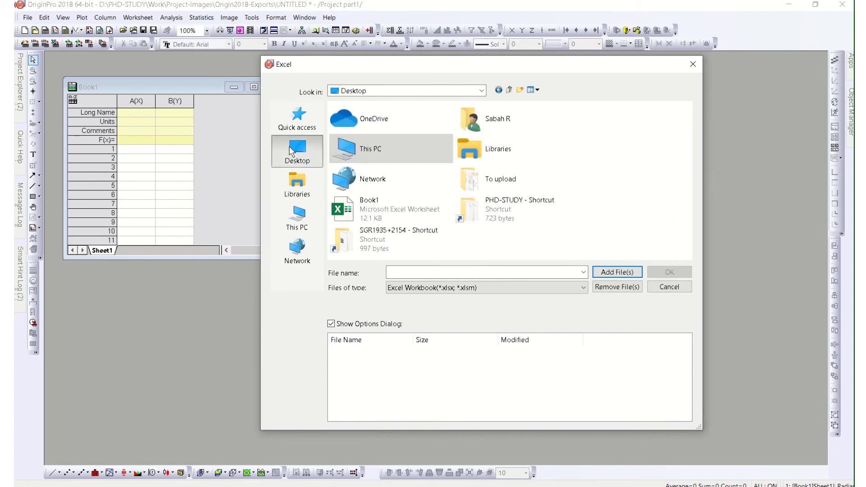
double_click(395, 208)
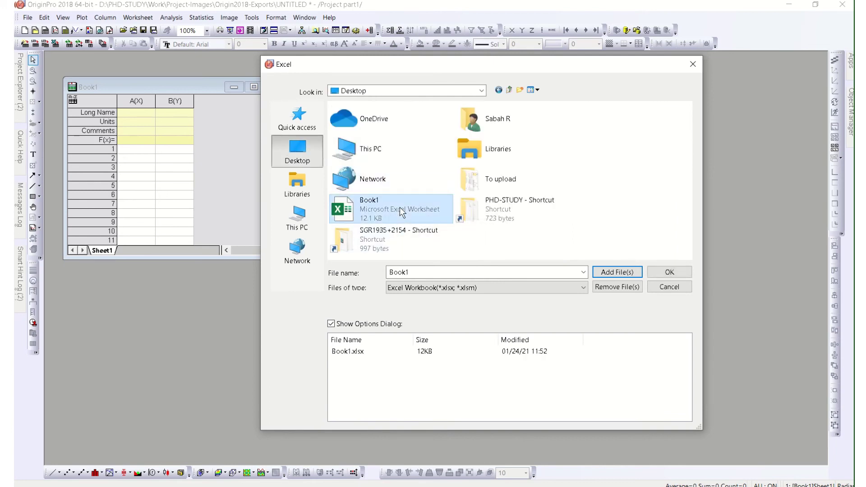
left_click(669, 272)
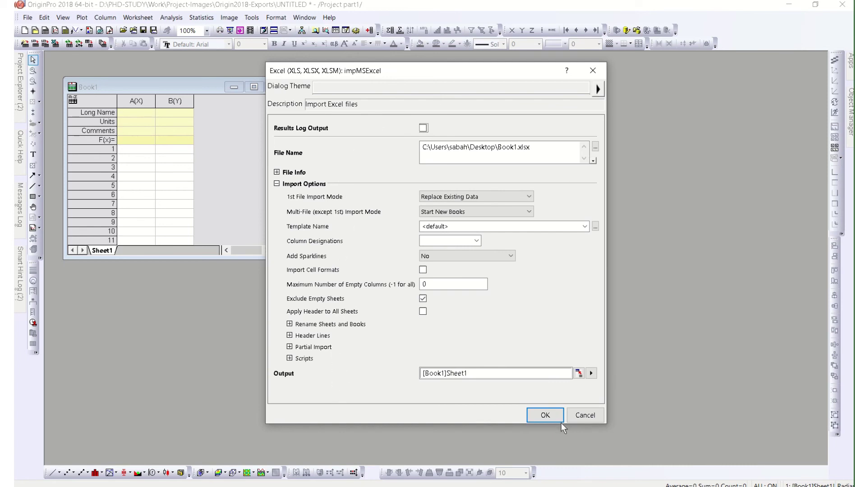
left_click(290, 335)
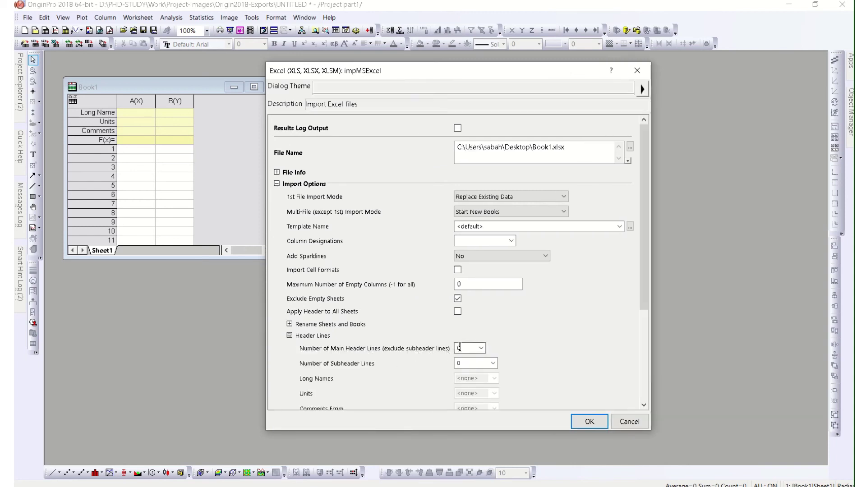
left_click(582, 422)
Enlarge the Book1 window and widen columns F and I to show their contents.
left_click(96, 145)
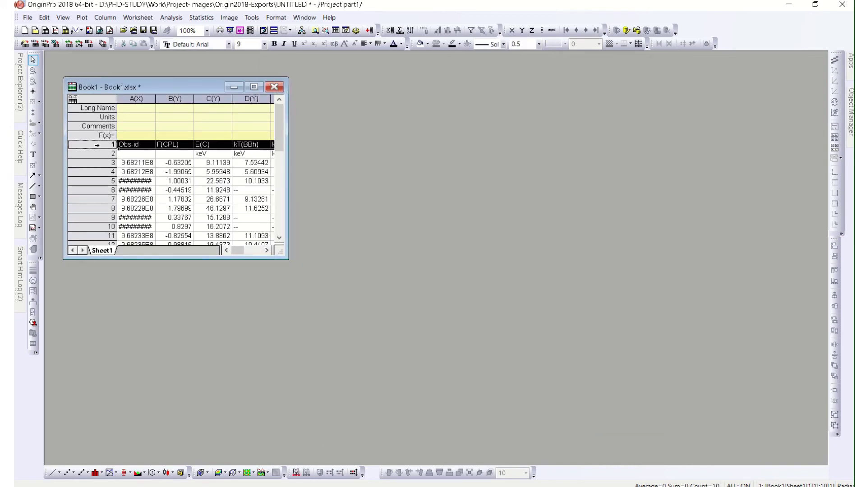
left_click_drag(288, 258, 663, 414)
left_click_drag(155, 99, 177, 98)
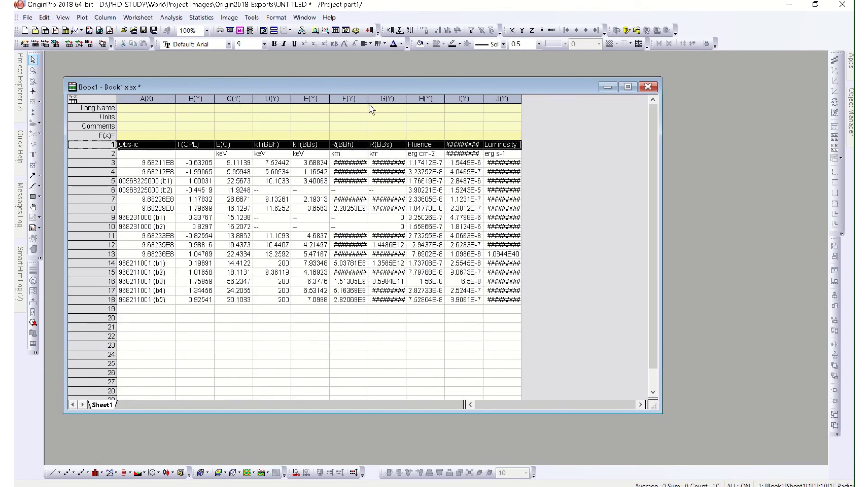
left_click_drag(368, 98, 469, 98)
left_click_drag(546, 98, 612, 99)
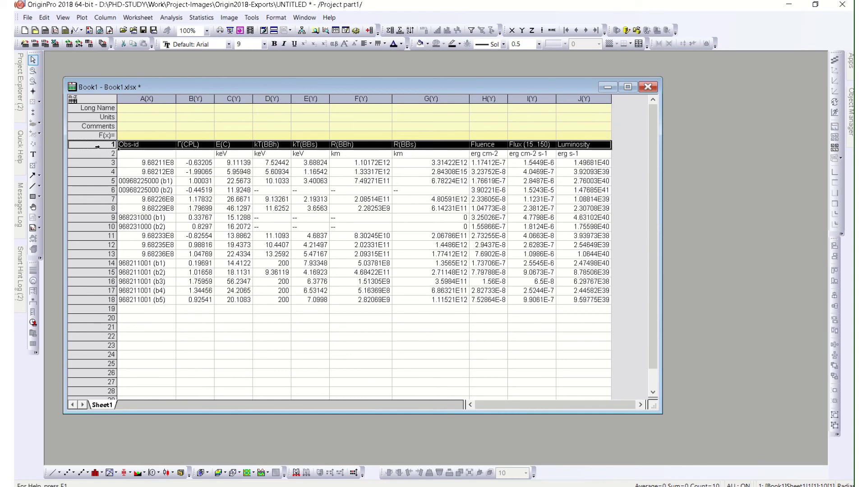
Set the title row (Obs-id, Fluence…) as Long Names and the keV/km/erg cm-2 row as Units.
right_click(97, 145)
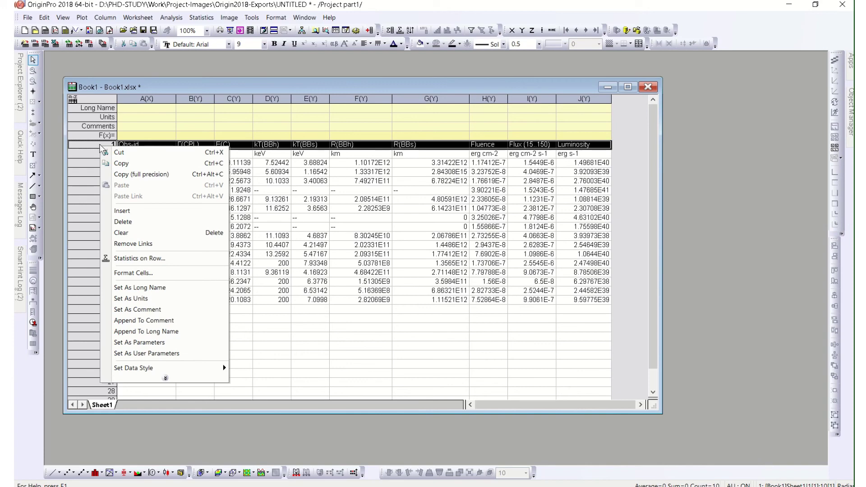
left_click(140, 288)
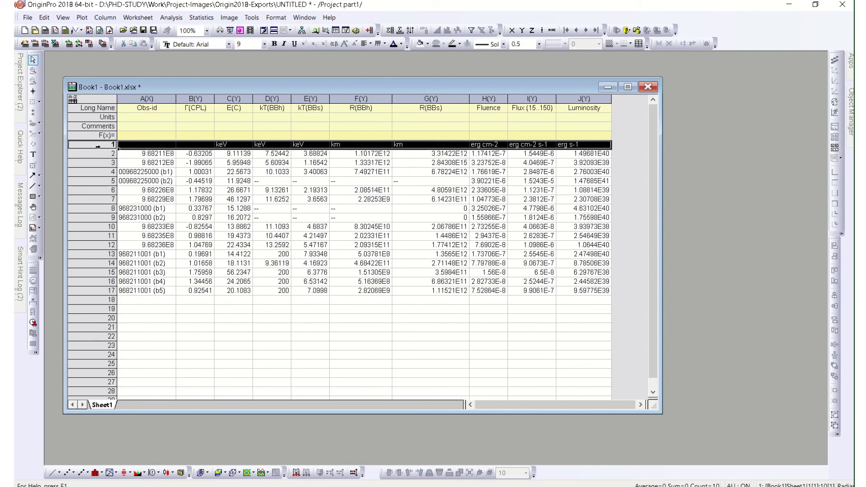
right_click(99, 146)
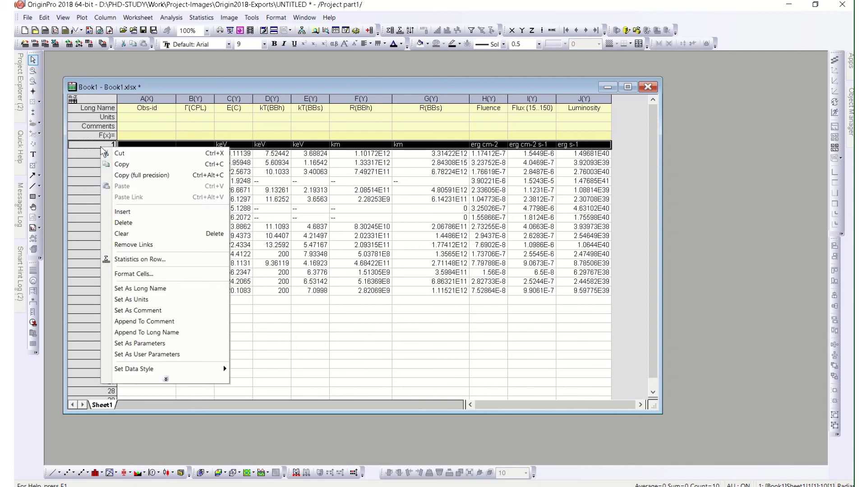
left_click(131, 299)
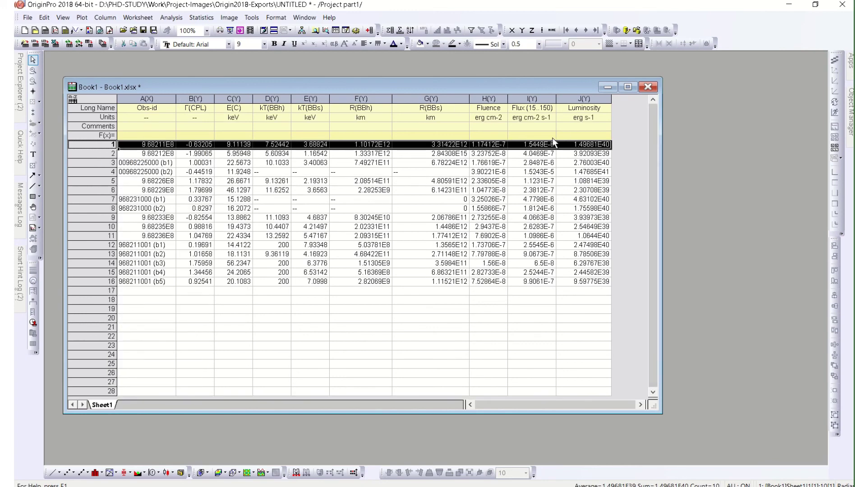
left_click(497, 116)
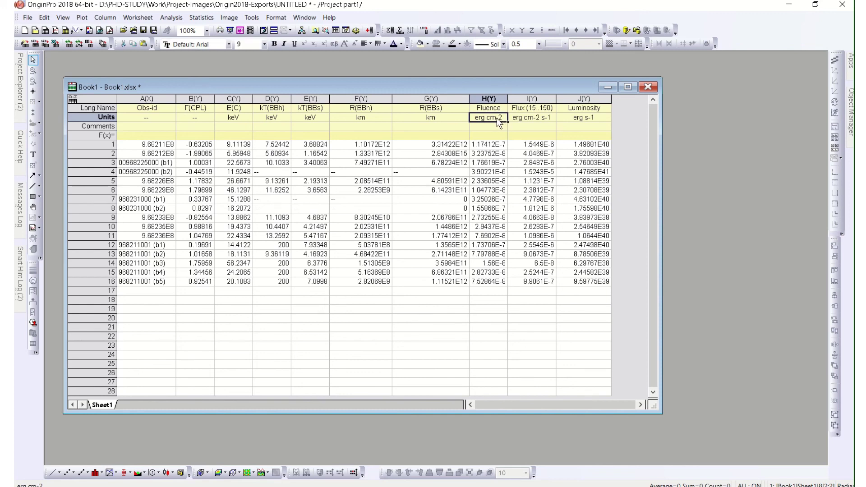
Superscript the -2 exponent in the Fluence units so they read erg cm⁻².
left_click(497, 118)
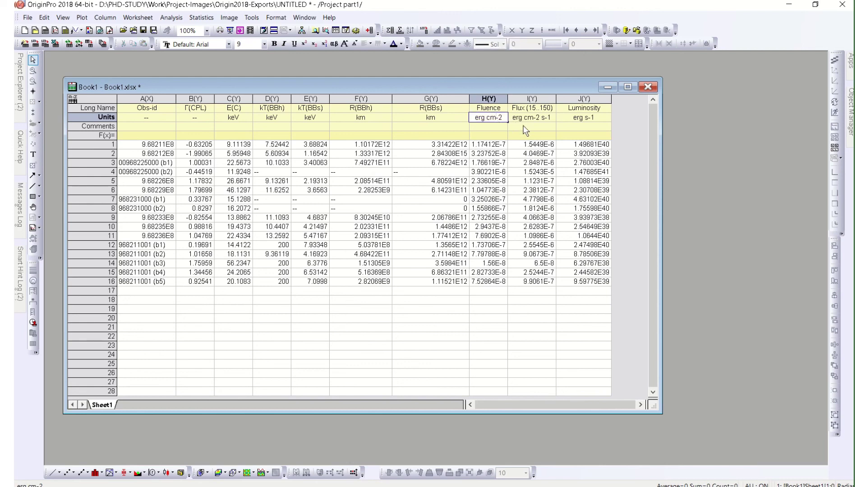
key("Right")
key("shift+Right")
left_click(303, 43)
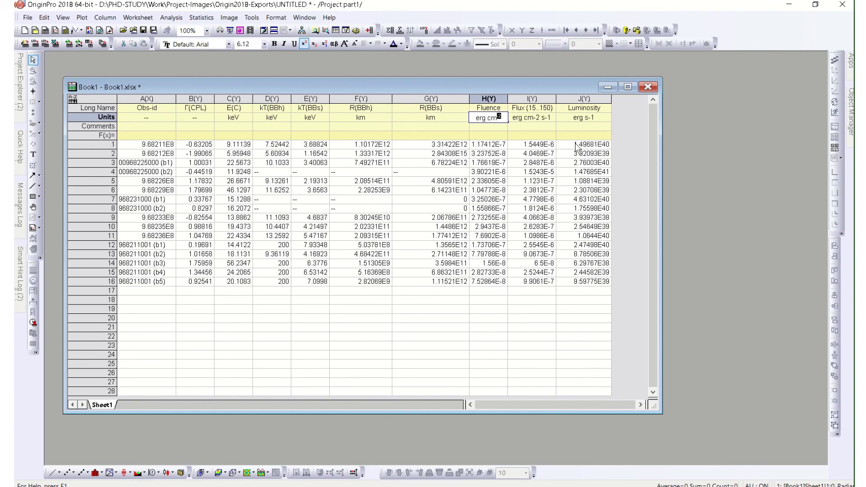
left_click(526, 135)
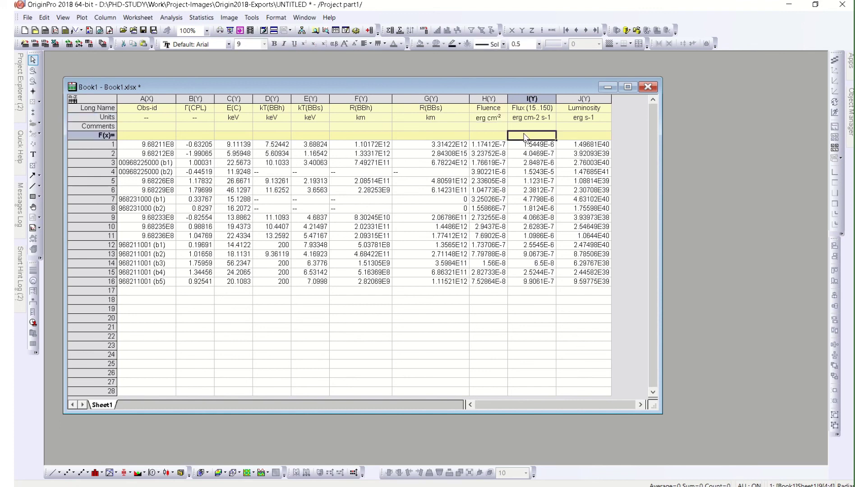
left_click(494, 119)
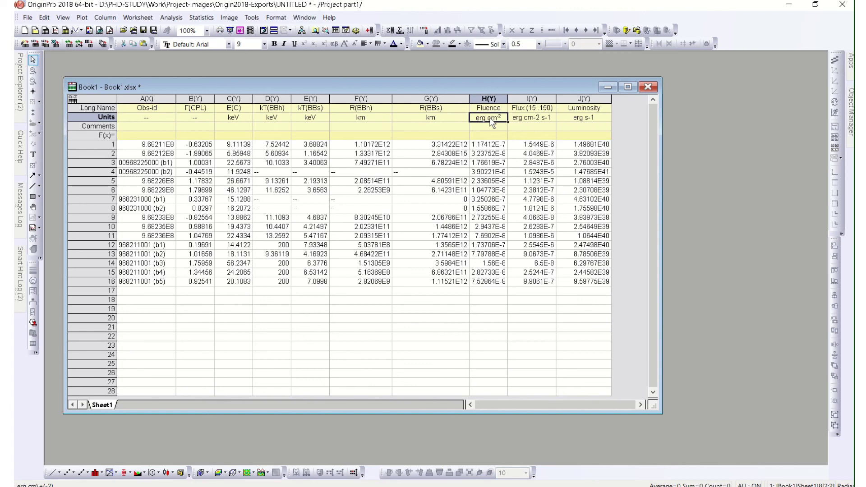
Superscript the cm and s exponents in the Flux (15..150) units.
left_click(536, 119)
left_click(536, 118)
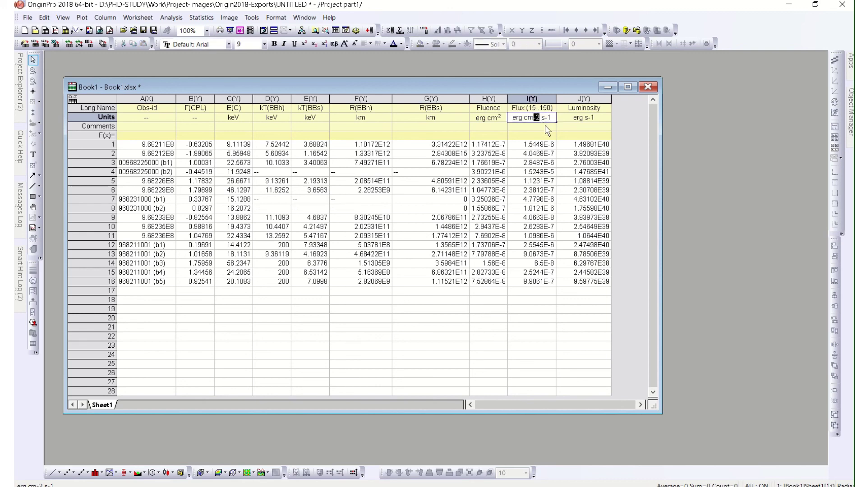
left_click(304, 44)
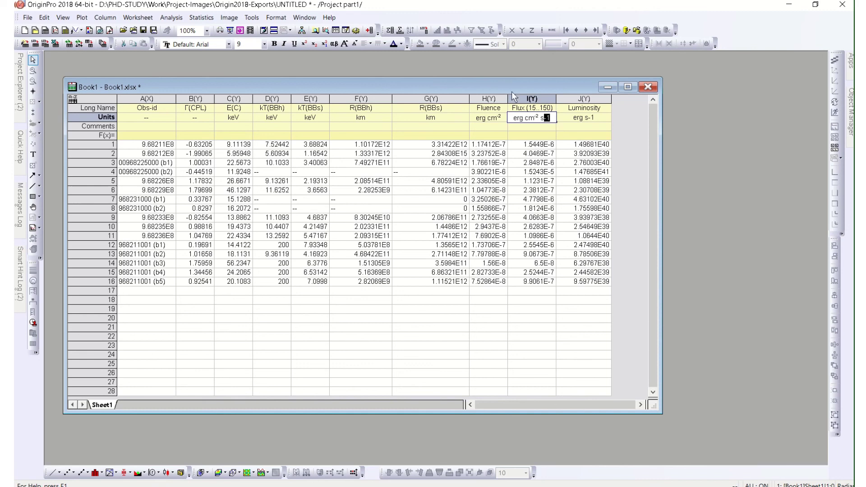
left_click(304, 43)
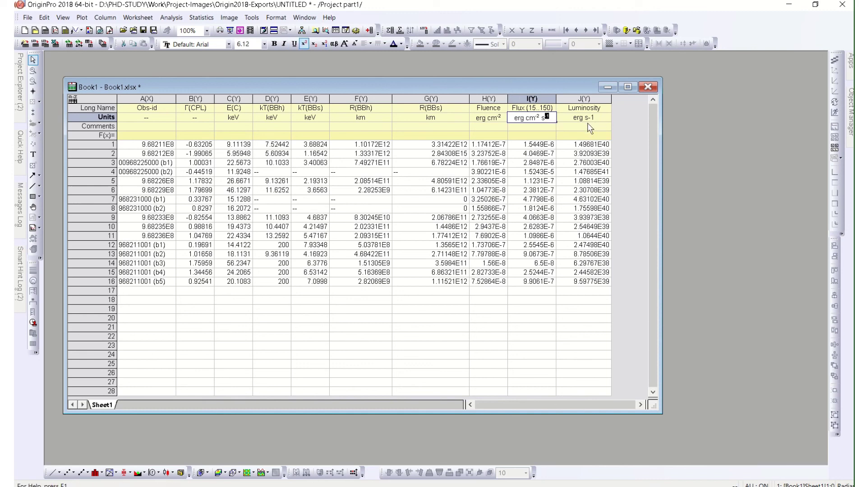